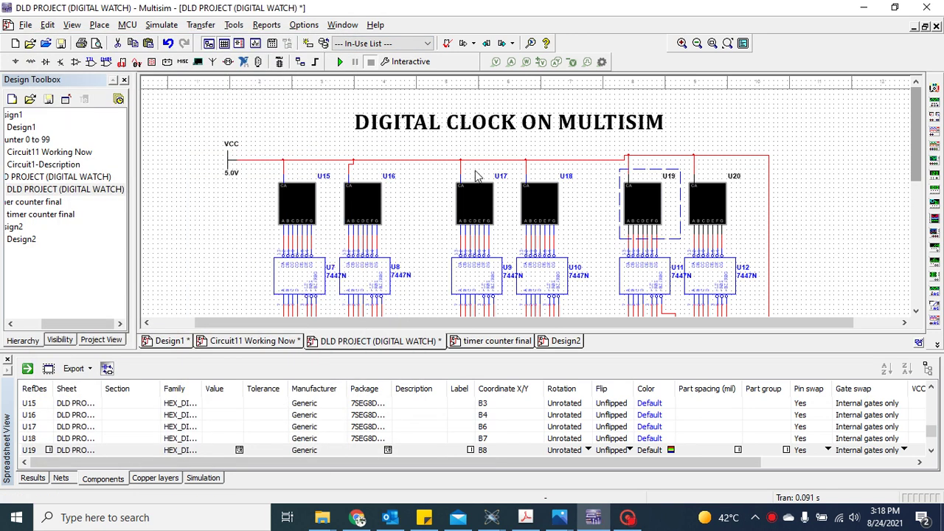
- Inspect display U18's package details and database list without changing anything
{"action": "left_click", "coordinate": [819, 180]}
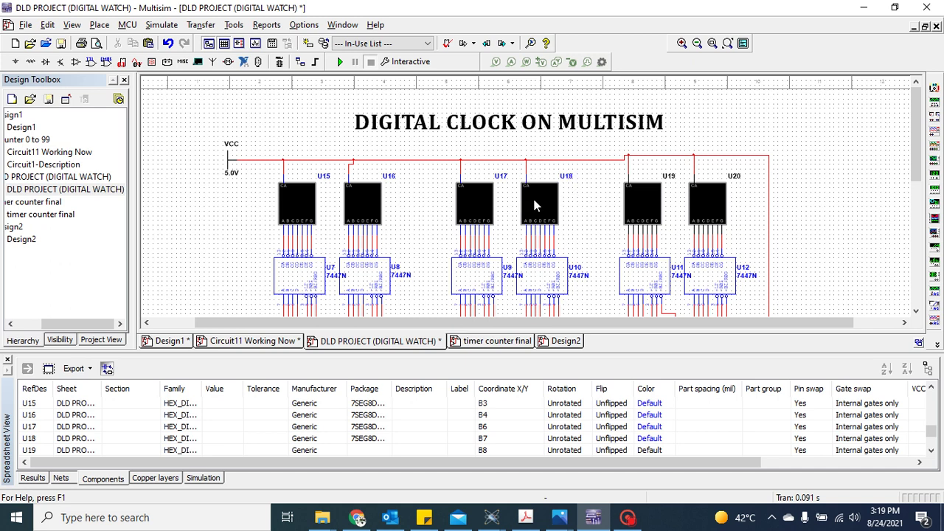
{"action": "left_click", "coordinate": [535, 205]}
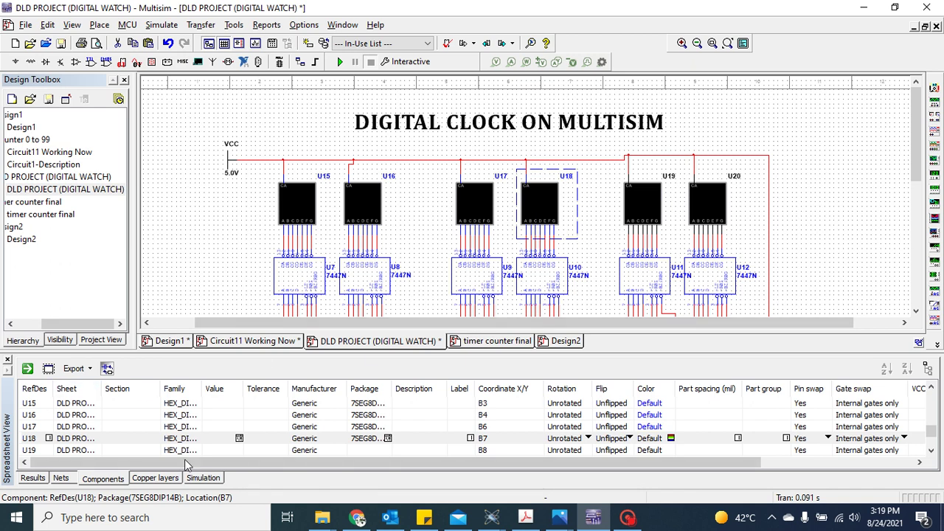
{"action": "left_click", "coordinate": [388, 438]}
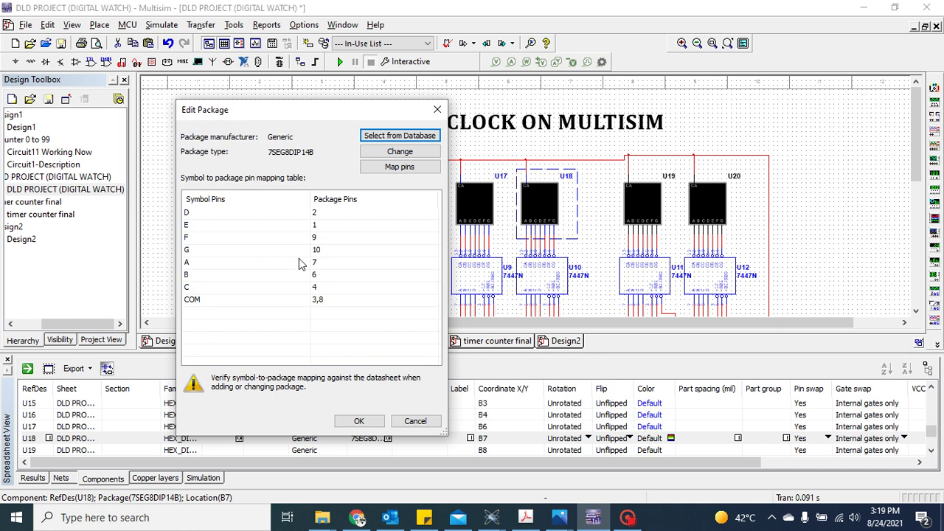
{"action": "left_click", "coordinate": [399, 137]}
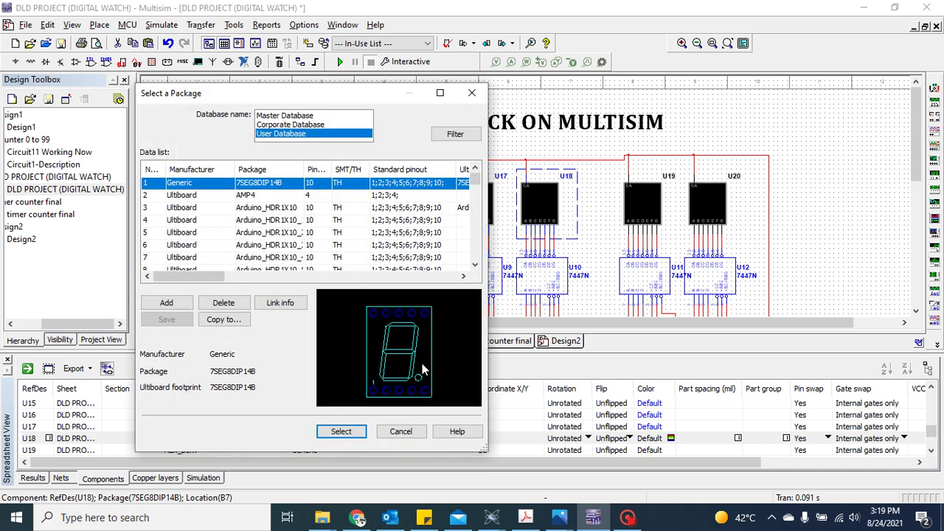
{"action": "left_click", "coordinate": [472, 93]}
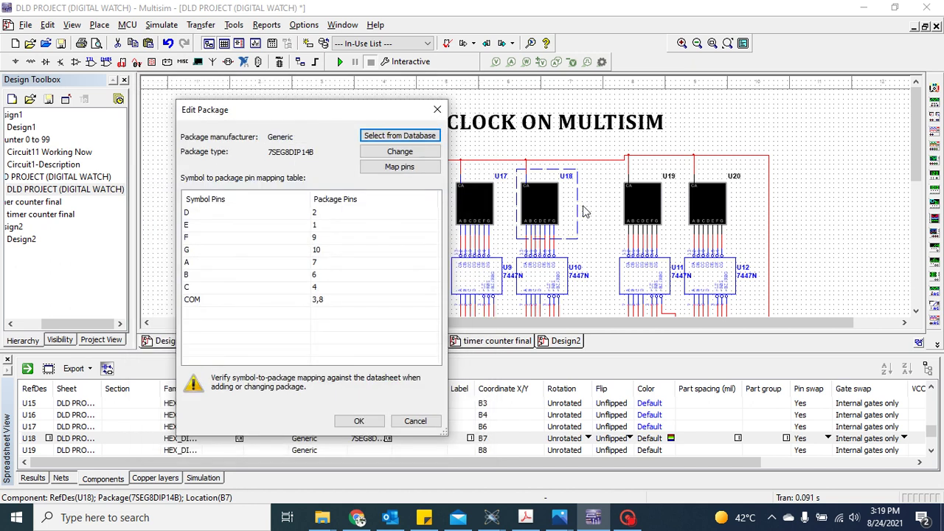
{"action": "left_click", "coordinate": [644, 210]}
{"action": "left_click", "coordinate": [437, 110]}
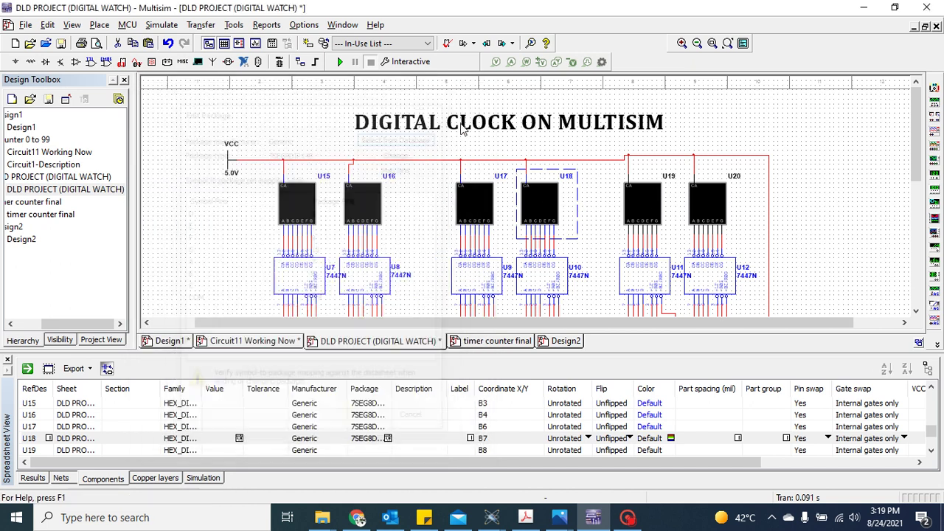
- Assign display U19 the 7SEG8DIP14B package from the User Database
{"action": "left_click", "coordinate": [648, 202]}
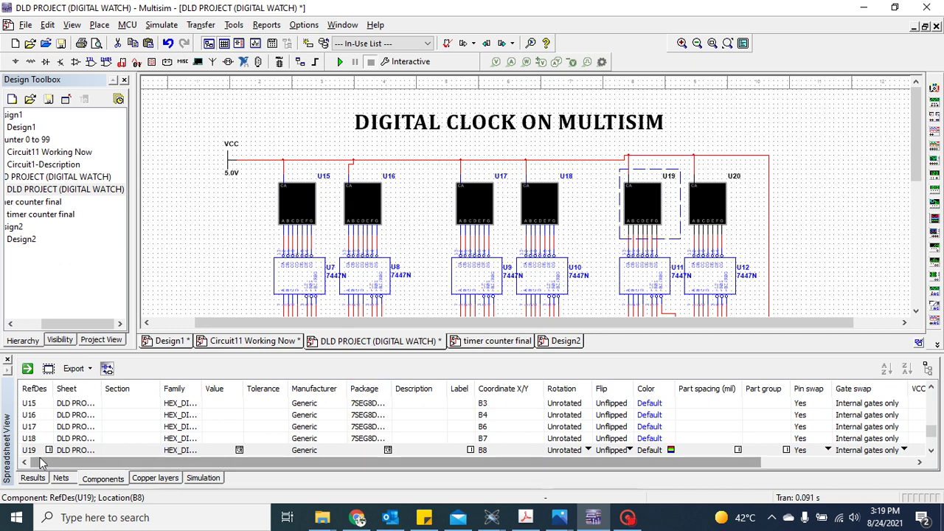
{"action": "left_click", "coordinate": [388, 450]}
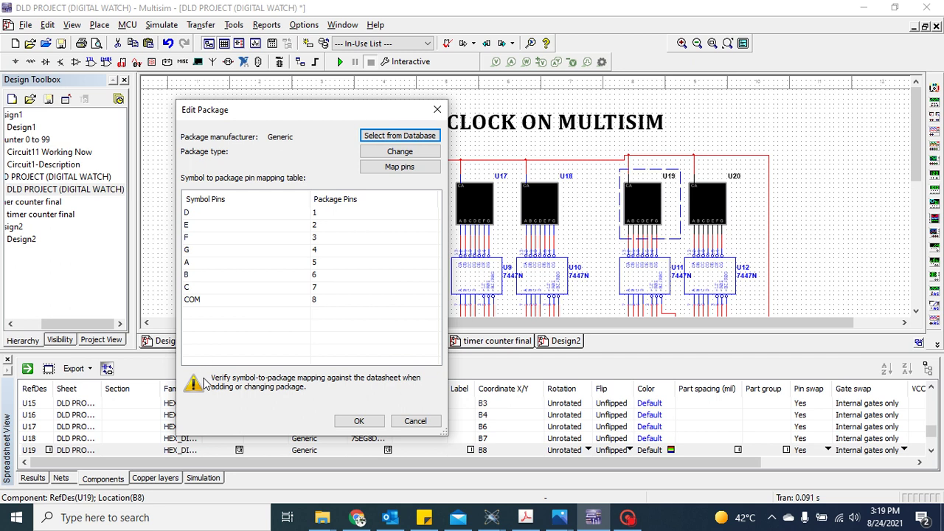
{"action": "left_click", "coordinate": [393, 136]}
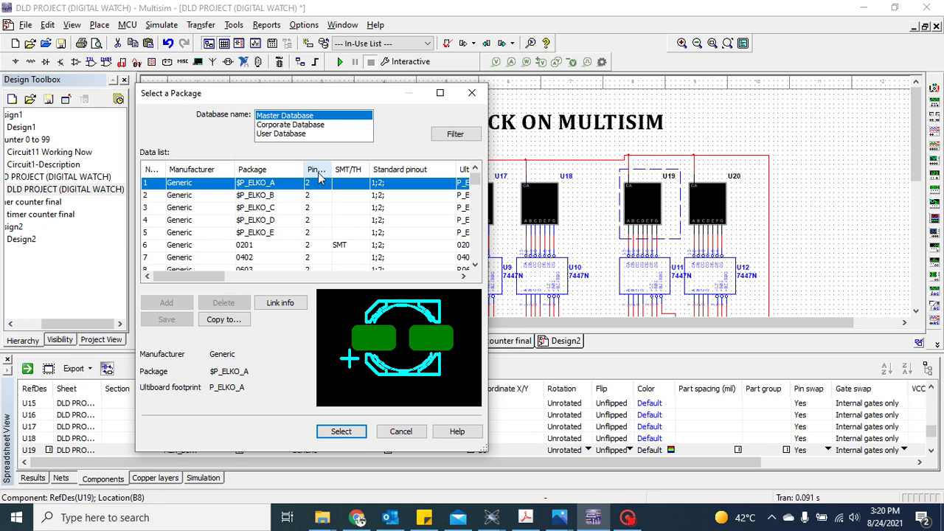
{"action": "left_click_drag", "start_coordinate": [475, 186], "coordinate": [476, 189]}
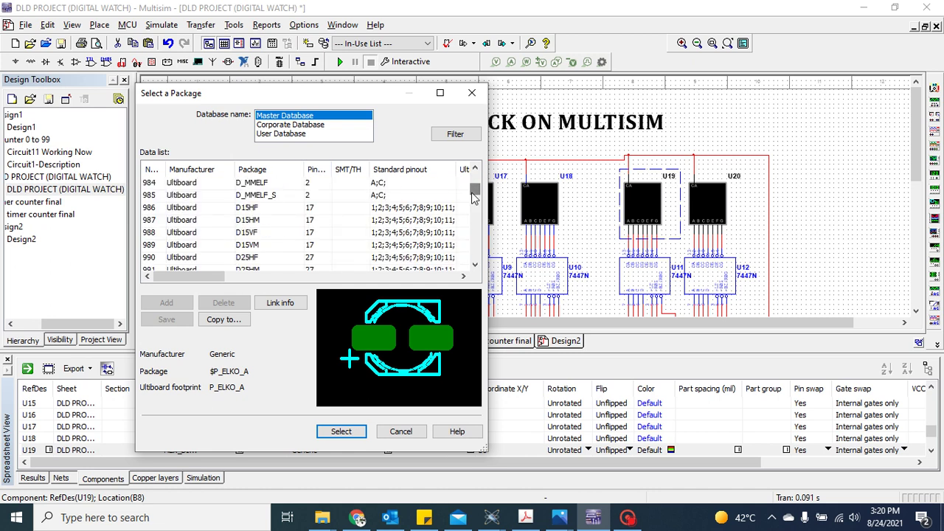
{"action": "left_click", "coordinate": [299, 134]}
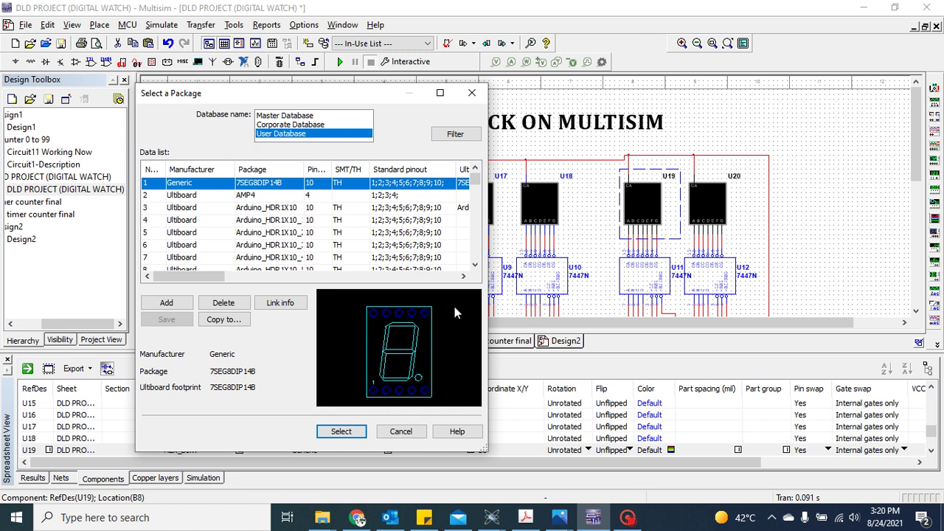
{"action": "left_click", "coordinate": [344, 432]}
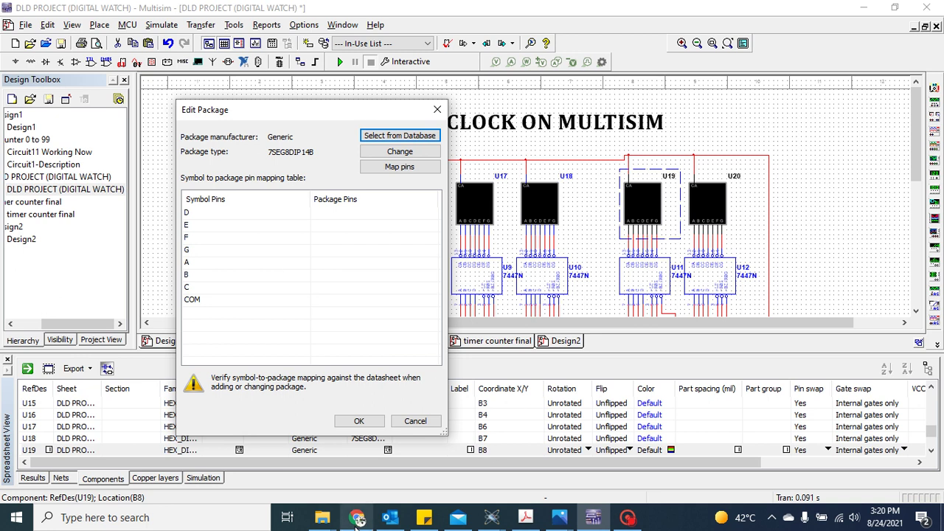
{"action": "mouse_move", "coordinate": [356, 520]}
{"action": "left_click", "coordinate": [356, 461]}
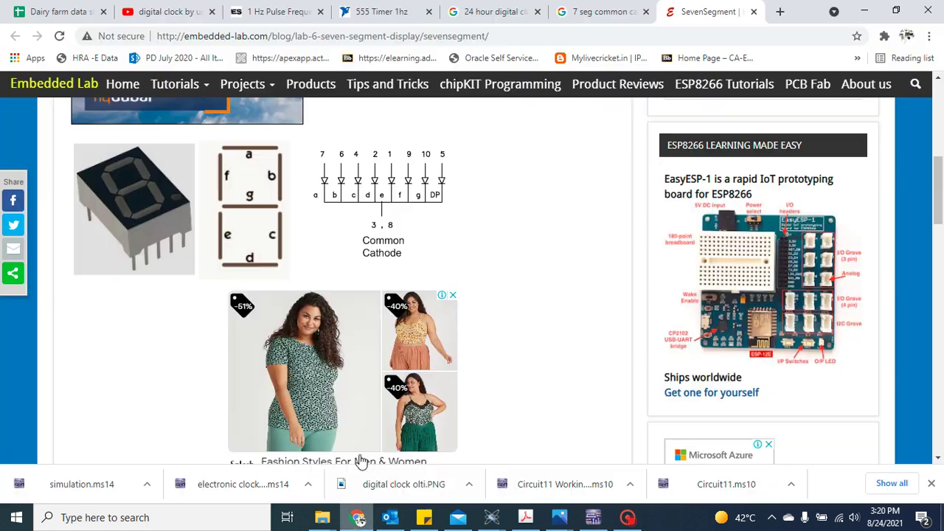
{"action": "scroll", "coordinate": [398, 214], "scroll_direction": "up", "scroll_amount": 5}
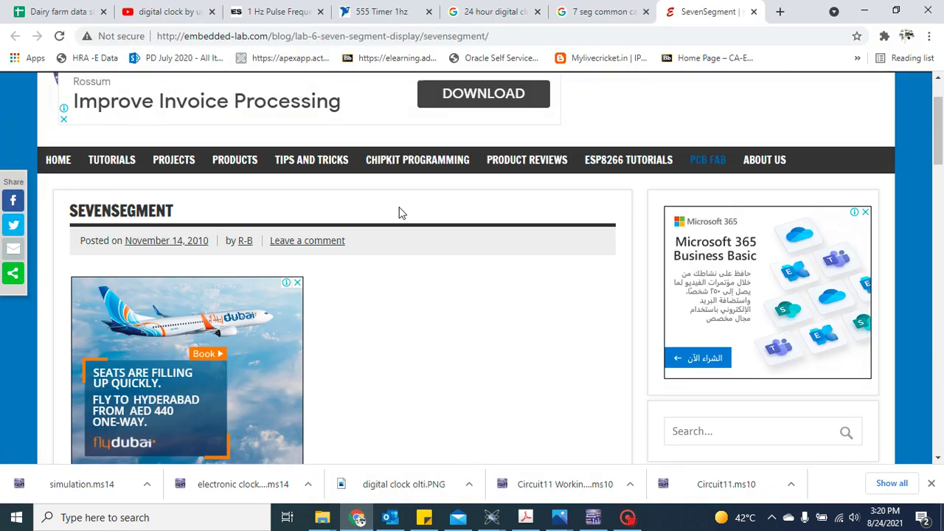
{"action": "scroll", "coordinate": [398, 213], "scroll_direction": "down", "scroll_amount": 3}
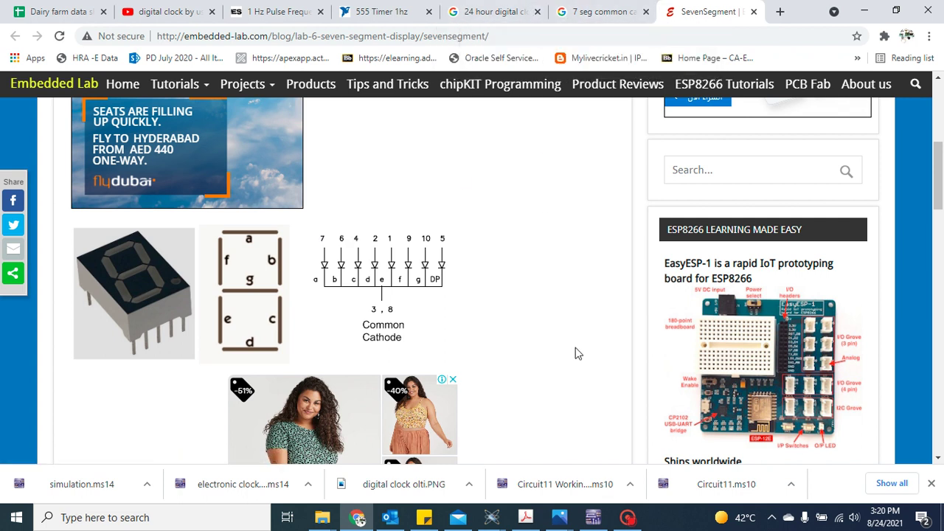
{"action": "left_click", "coordinate": [594, 517]}
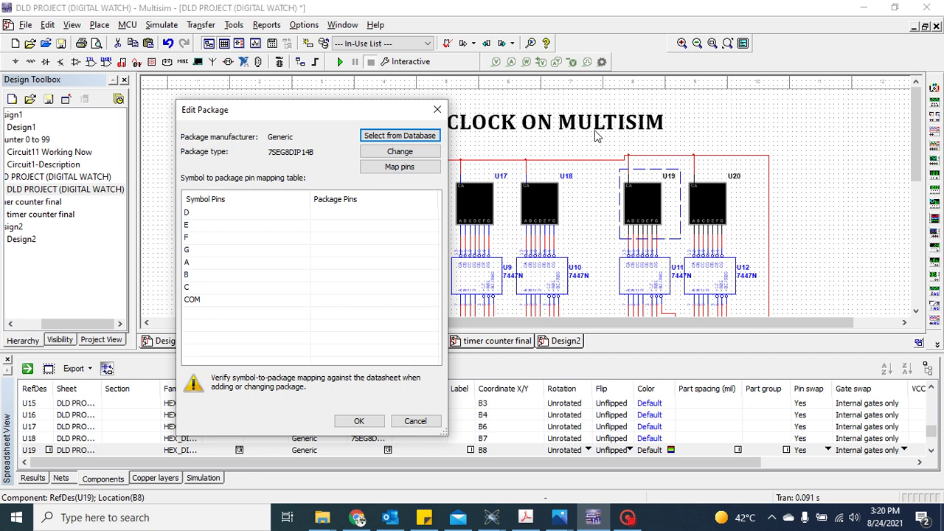
- Map U19's segments D, E and F to package pins 2, 1 and 9
{"action": "left_click", "coordinate": [319, 212]}
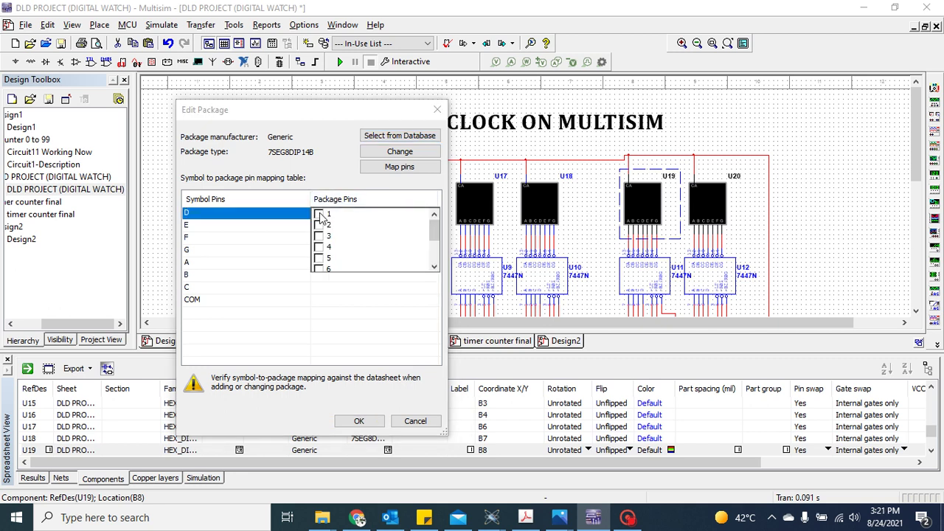
{"action": "left_click", "coordinate": [319, 225]}
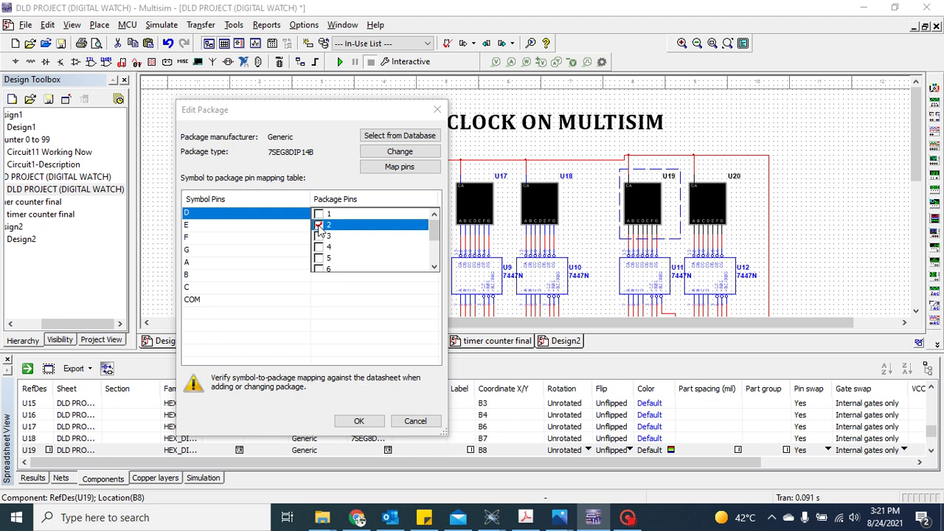
{"action": "left_click", "coordinate": [318, 297]}
{"action": "left_click", "coordinate": [326, 227]}
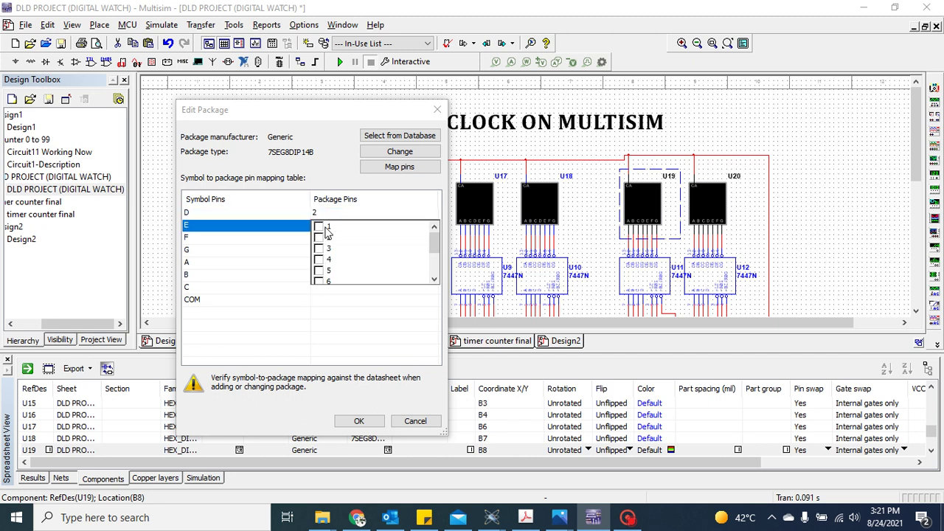
{"action": "left_click", "coordinate": [319, 227]}
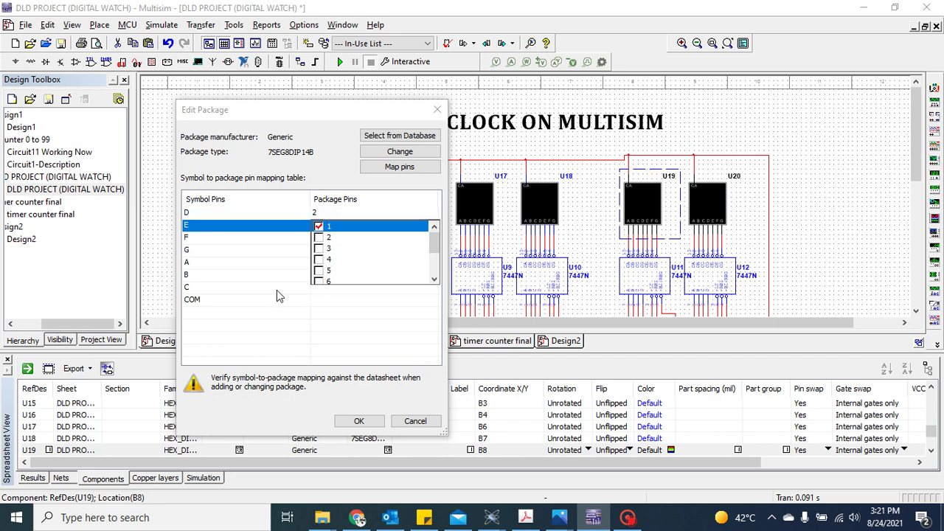
{"action": "left_click", "coordinate": [266, 327]}
{"action": "left_click", "coordinate": [320, 238]}
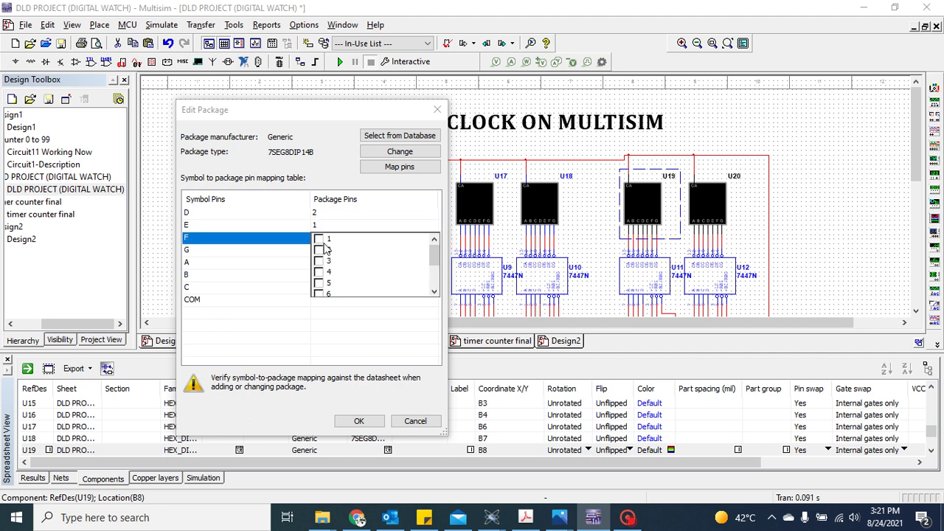
{"action": "left_click_drag", "start_coordinate": [434, 254], "coordinate": [435, 280]}
{"action": "left_click", "coordinate": [318, 272]}
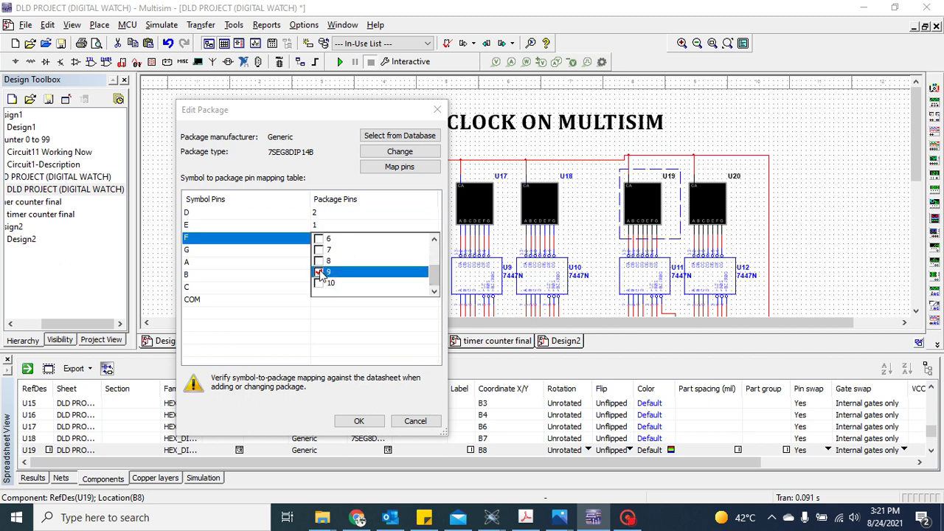
{"action": "left_click", "coordinate": [359, 428]}
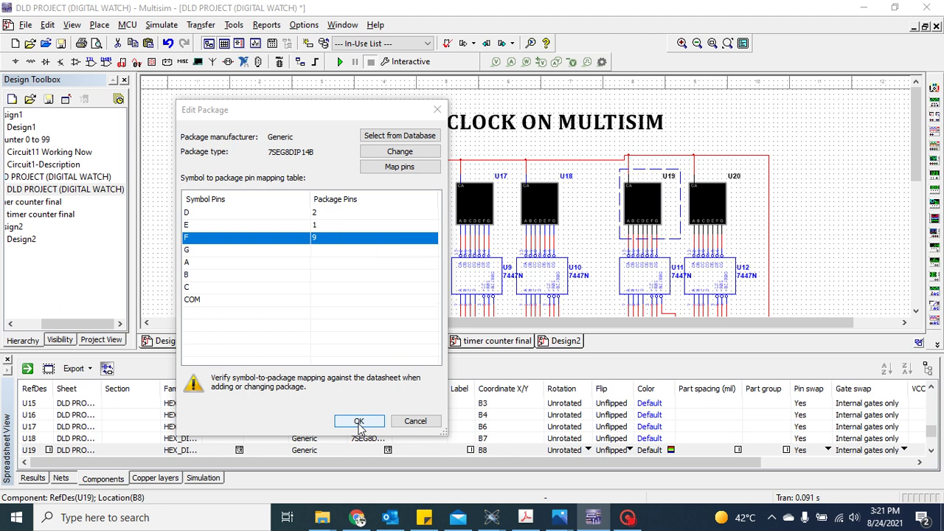
- Map segments G, A and B to package pins 10, 7 and 6
{"action": "left_click", "coordinate": [321, 252]}
{"action": "left_click_drag", "start_coordinate": [436, 269], "coordinate": [437, 289]}
{"action": "left_click", "coordinate": [323, 300]}
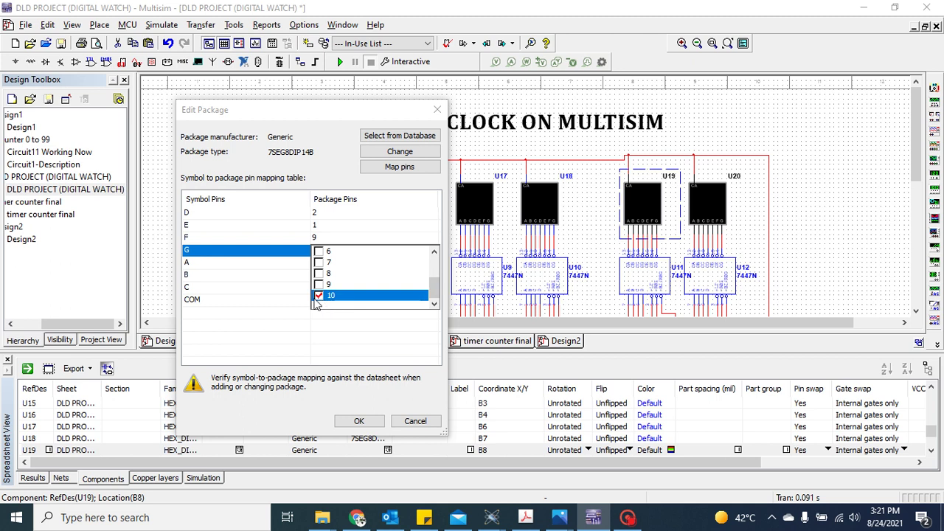
{"action": "left_click", "coordinate": [316, 264]}
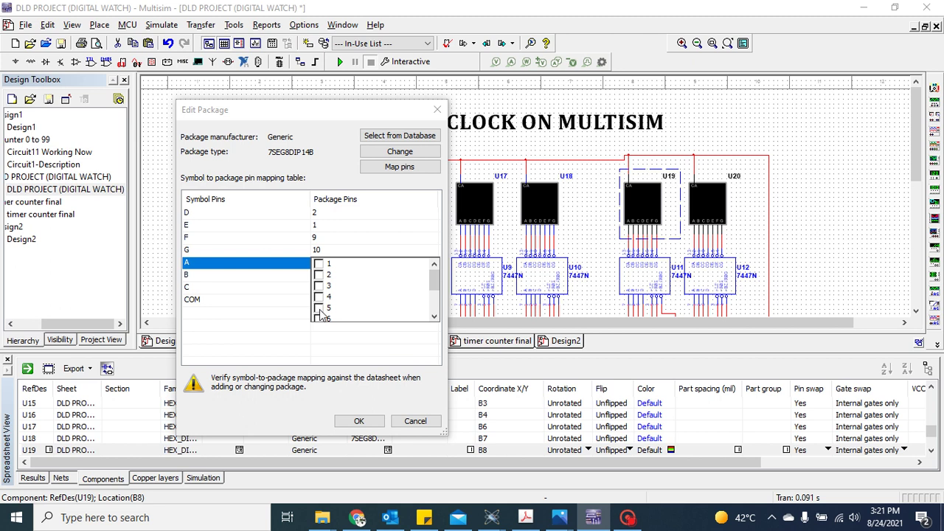
{"action": "left_click_drag", "start_coordinate": [433, 278], "coordinate": [433, 290]}
{"action": "left_click", "coordinate": [319, 297]}
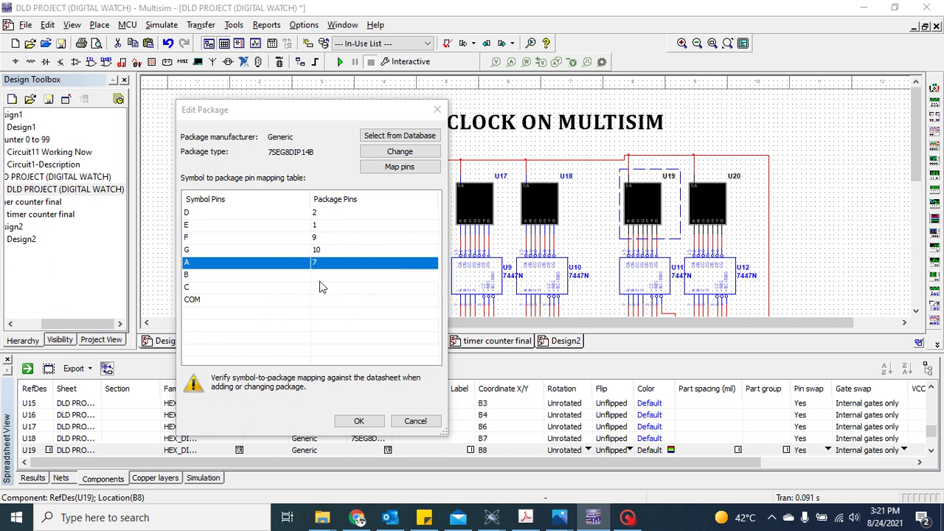
{"action": "left_click", "coordinate": [324, 275]}
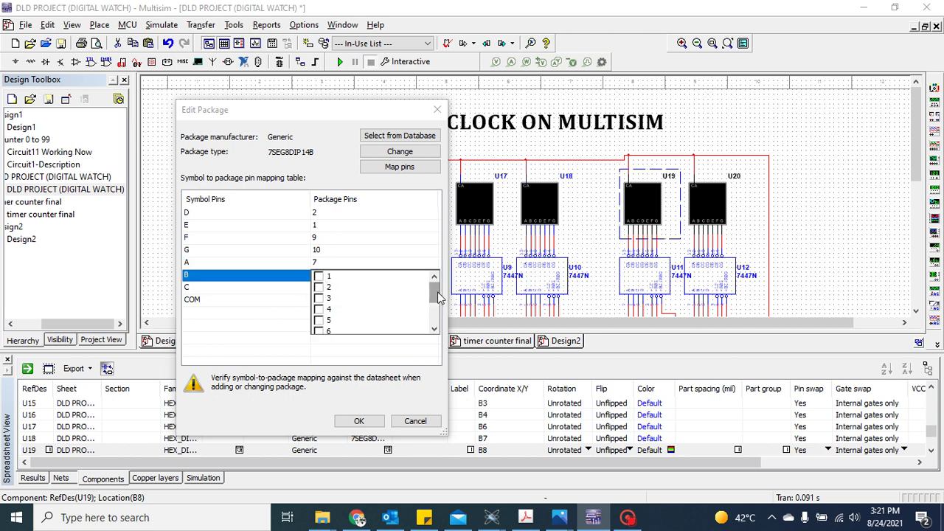
{"action": "left_click_drag", "start_coordinate": [434, 301], "coordinate": [434, 312]}
{"action": "left_click", "coordinate": [320, 298]}
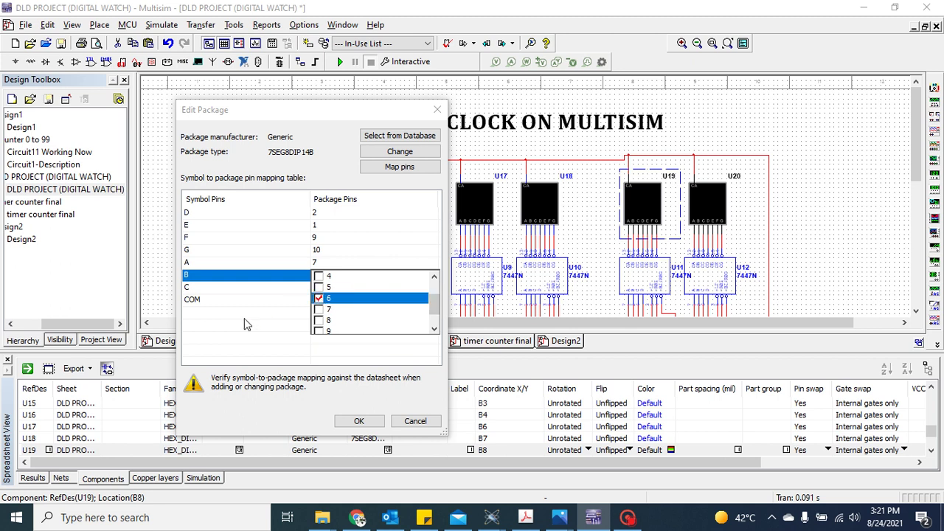
{"action": "left_click", "coordinate": [243, 338]}
- Map segment C to pin 4 and COM to pins 3 and 8, then apply the mapping
{"action": "left_click", "coordinate": [315, 286]}
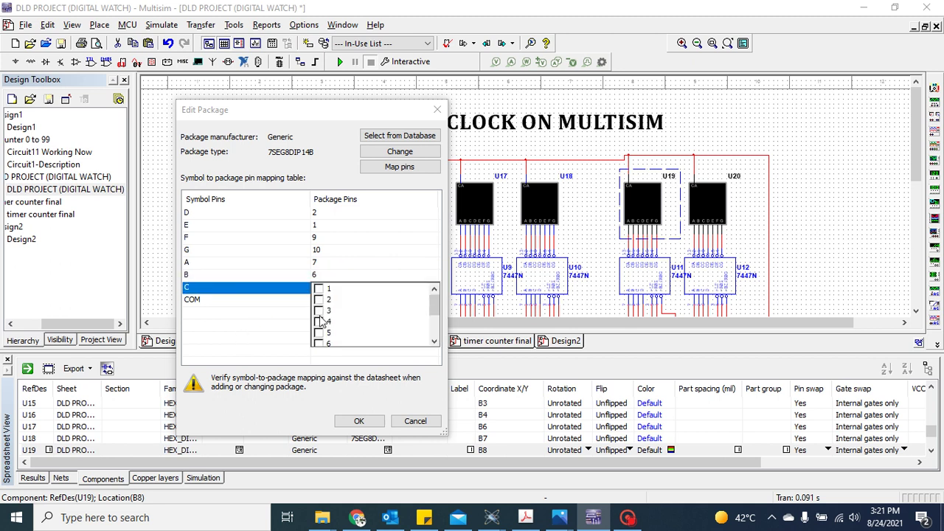
{"action": "left_click", "coordinate": [318, 322]}
{"action": "left_click", "coordinate": [274, 329]}
{"action": "left_click", "coordinate": [321, 301]}
{"action": "left_click", "coordinate": [321, 303]}
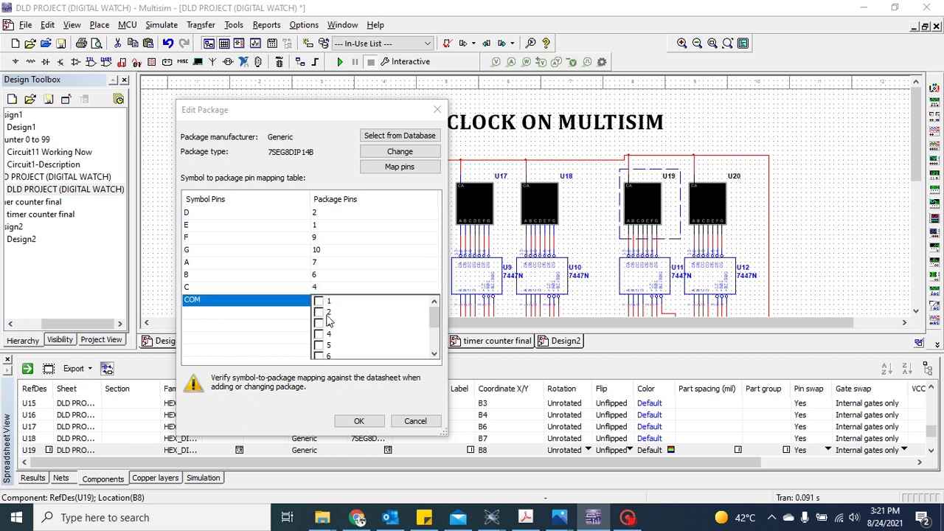
{"action": "left_click", "coordinate": [320, 323]}
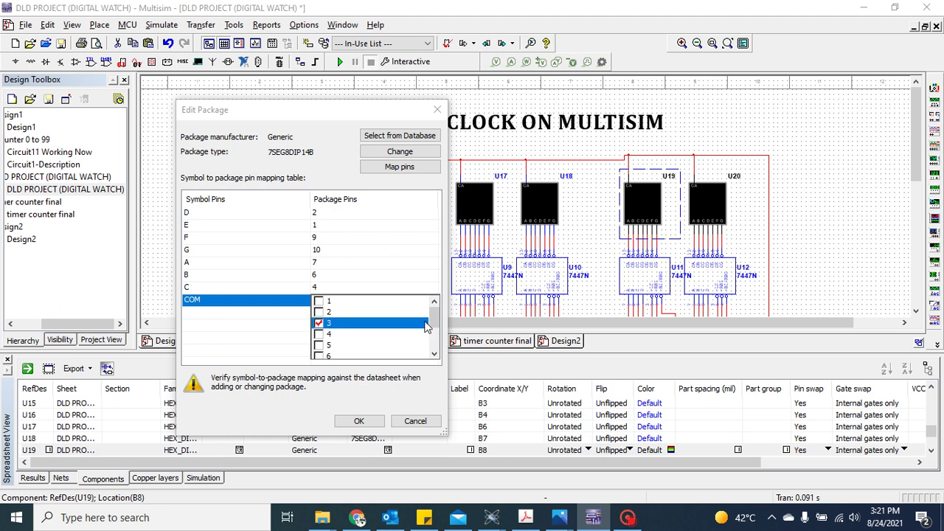
{"action": "left_click_drag", "start_coordinate": [436, 323], "coordinate": [435, 338]}
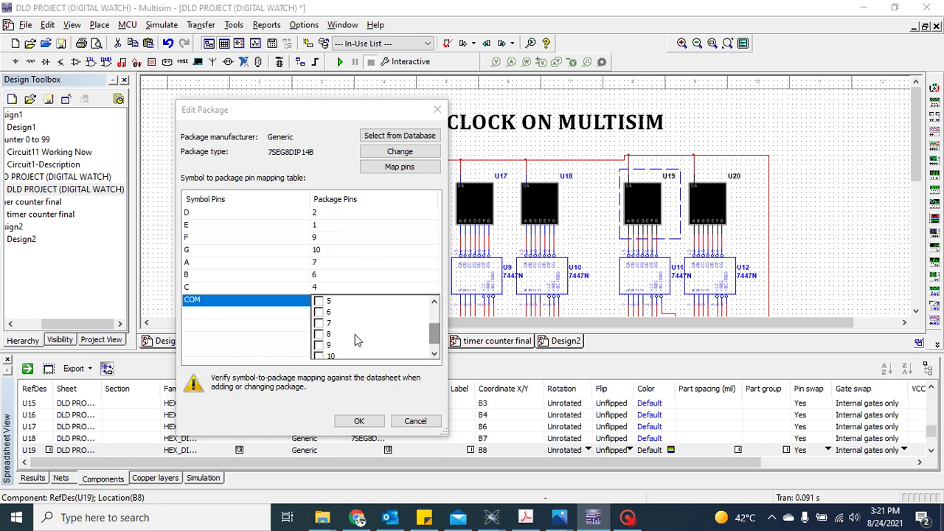
{"action": "left_click", "coordinate": [320, 334]}
{"action": "left_click", "coordinate": [272, 337]}
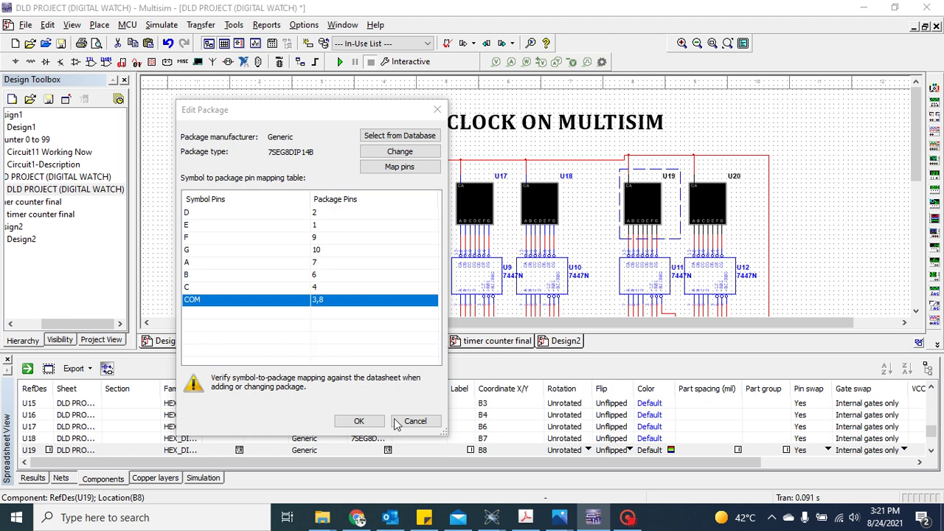
{"action": "left_click", "coordinate": [359, 421]}
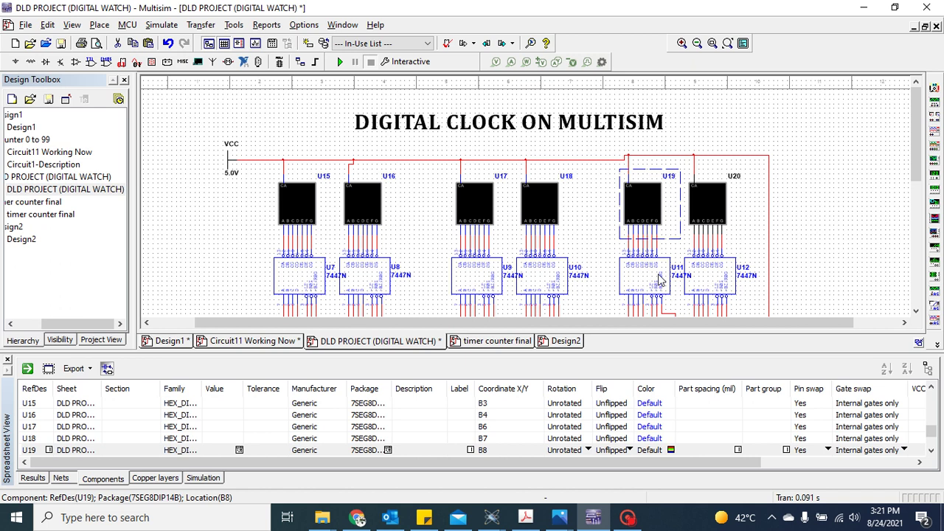
{"action": "left_click", "coordinate": [627, 517]}
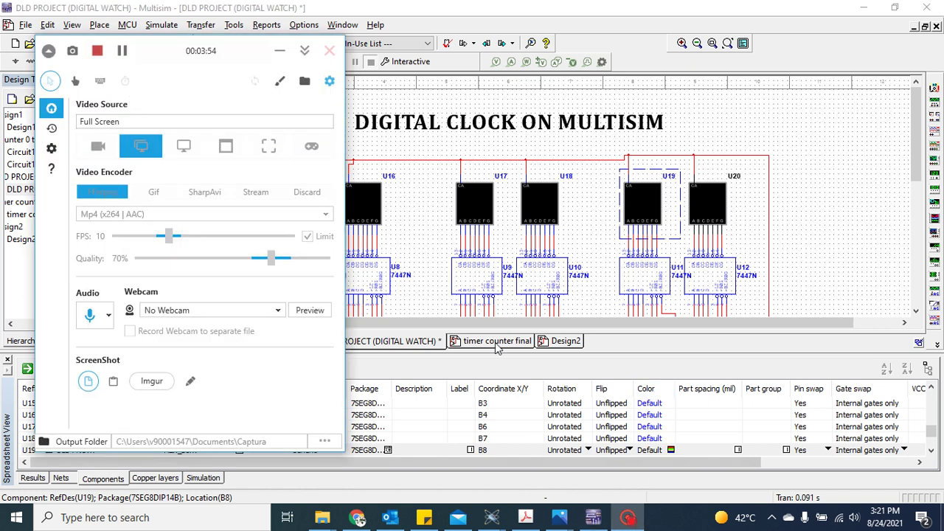
{"action": "mouse_move", "coordinate": [496, 348]}
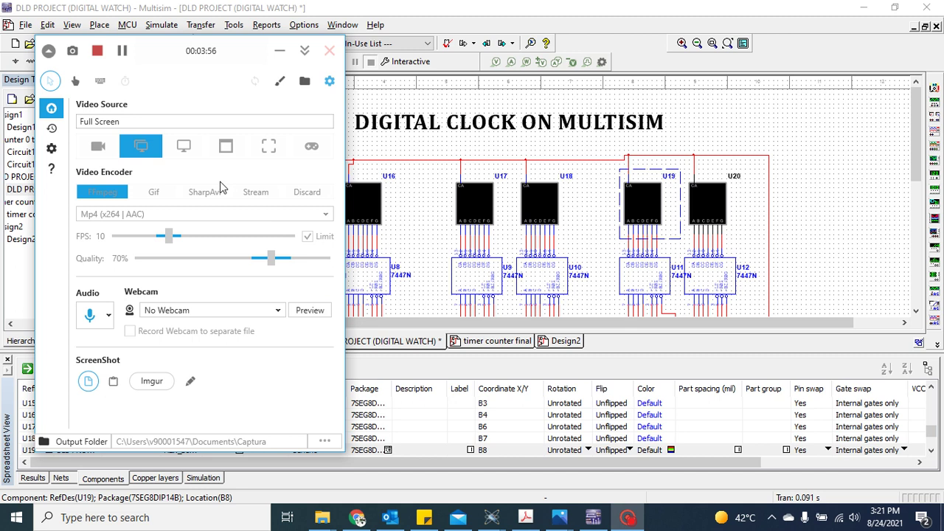